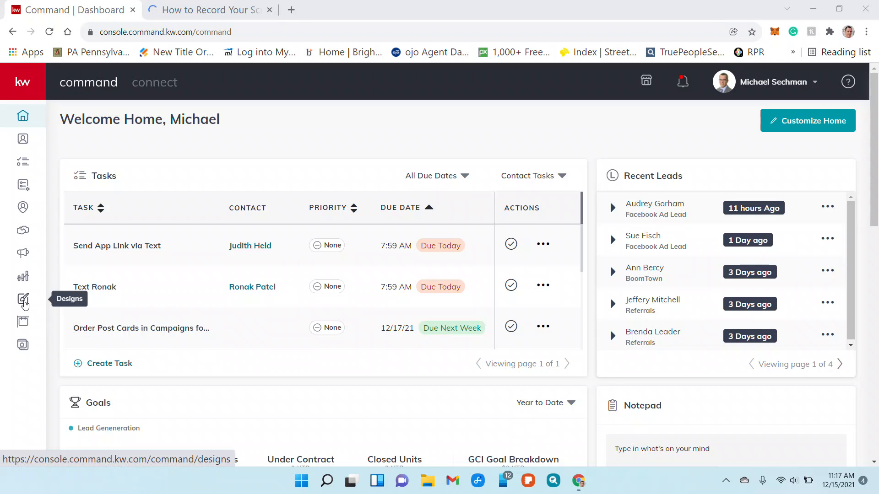
Start a new print design from the Designs area without importing listing photos or text
left_click(23, 300)
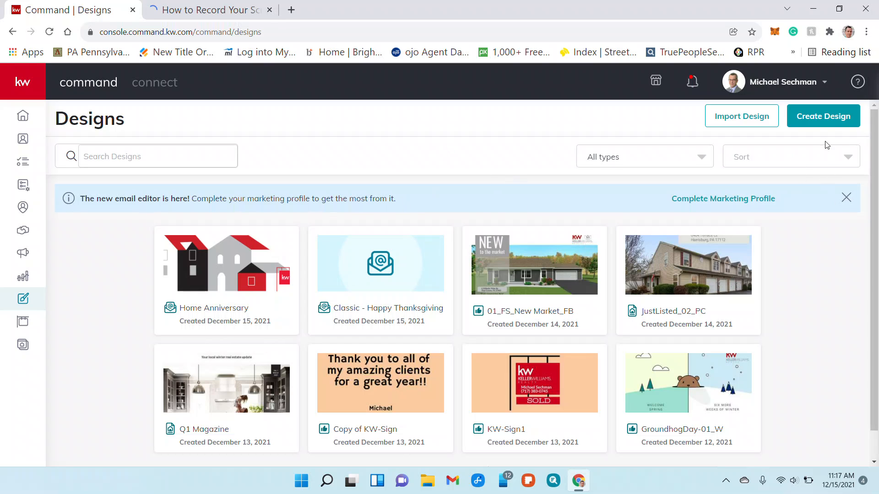
left_click(836, 118)
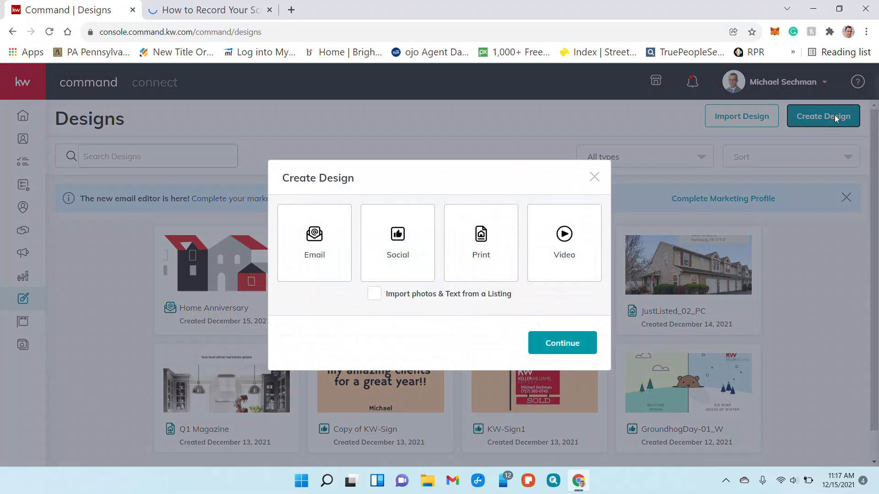
left_click(487, 254)
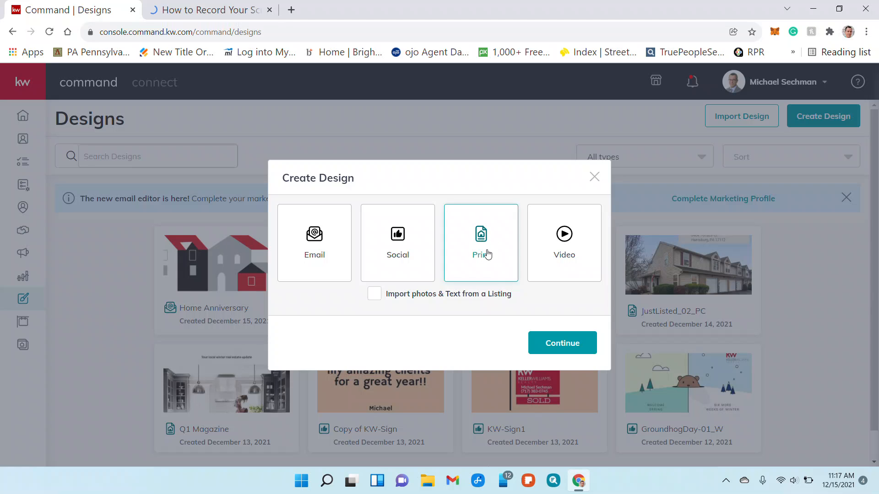
left_click(572, 346)
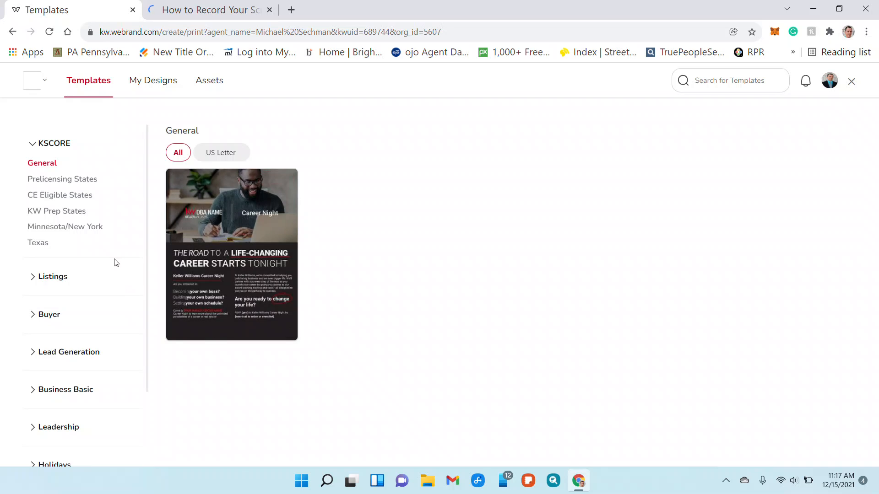
Import the PDF file requiredformforalloffers from the Downloads folder into My Designs
scroll(103, 290, "down", 3)
scroll(105, 291, "up", 3)
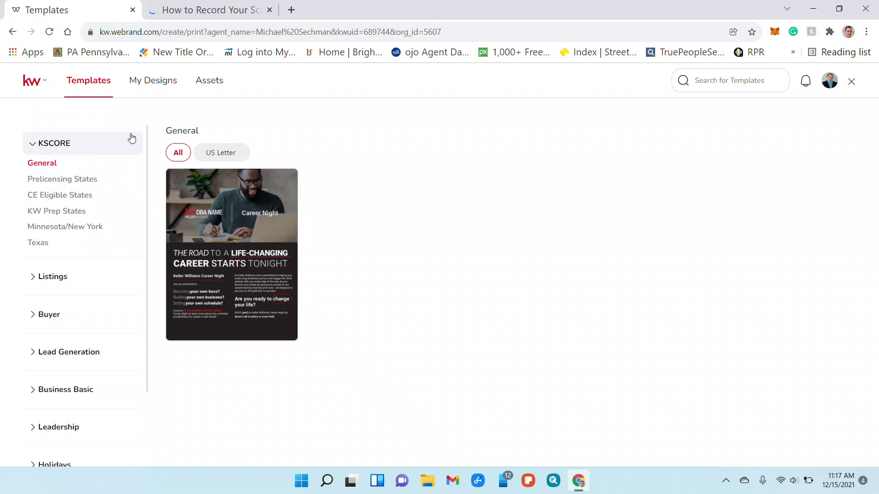
left_click(154, 89)
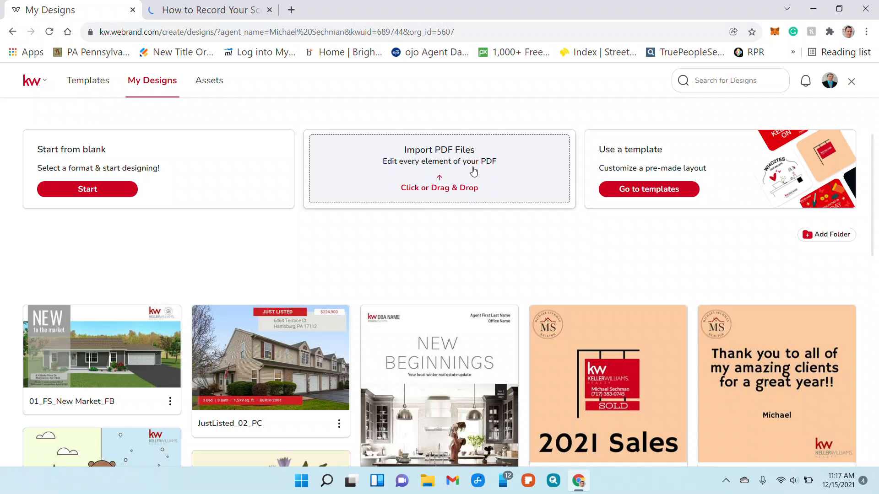
left_click(449, 174)
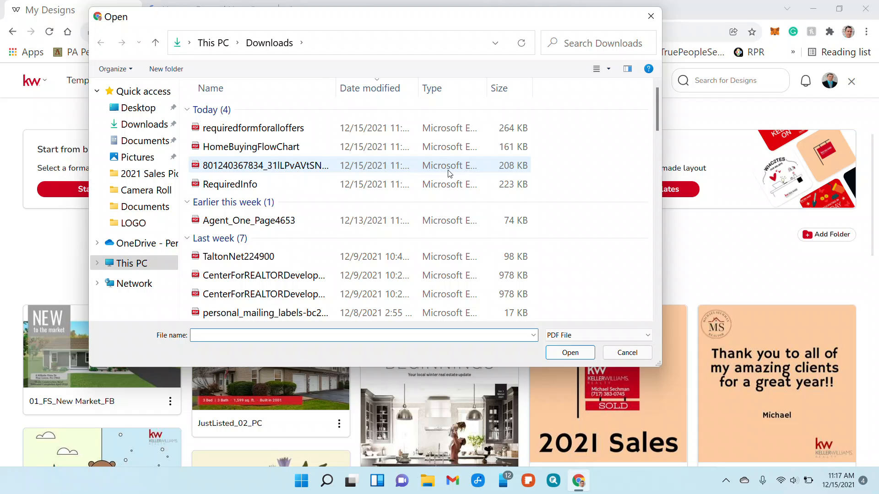
left_click(304, 133)
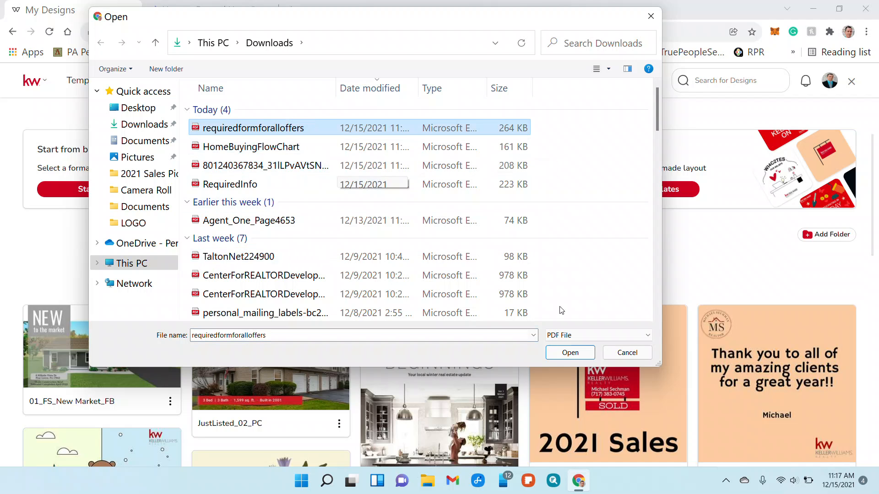
left_click(571, 353)
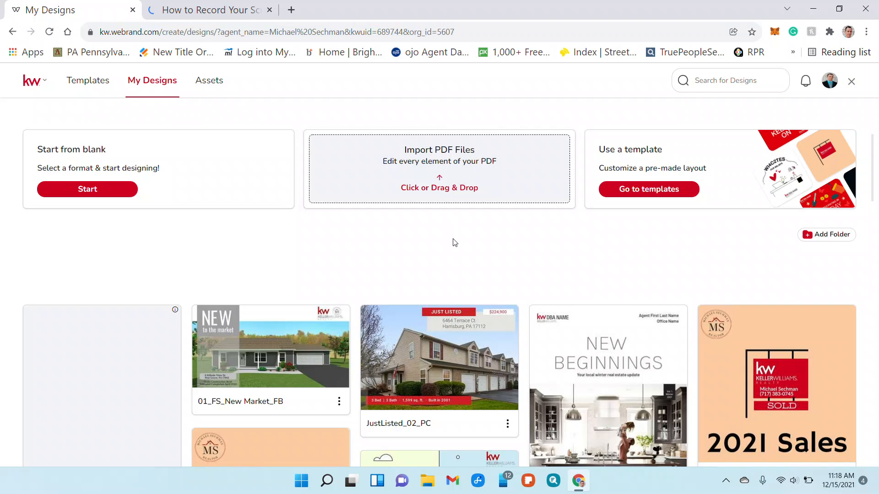
Open the imported requiredformforalloffers.pdf design and replace all its missing fonts with Open Sans Regular
scroll(455, 242, "down", 2)
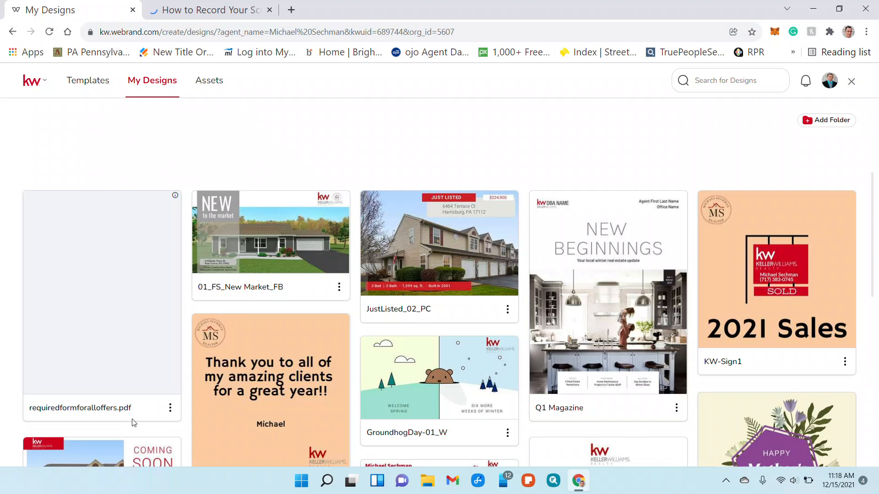
left_click(136, 269)
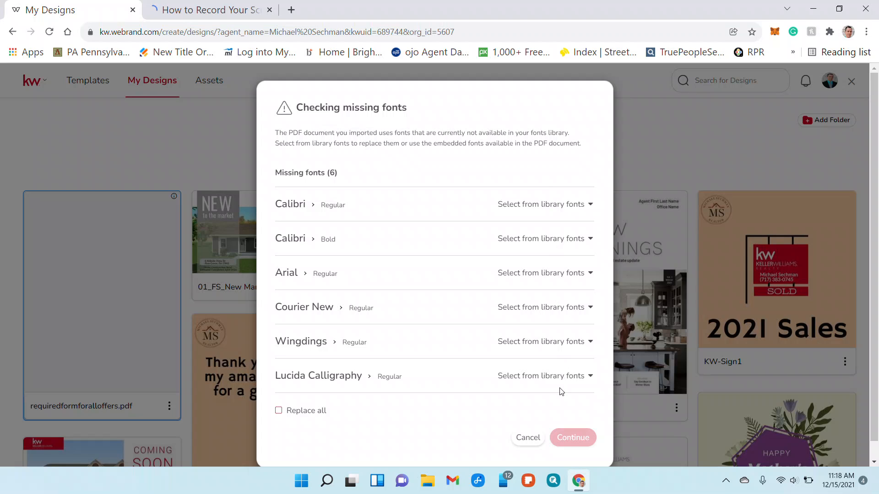
left_click(279, 411)
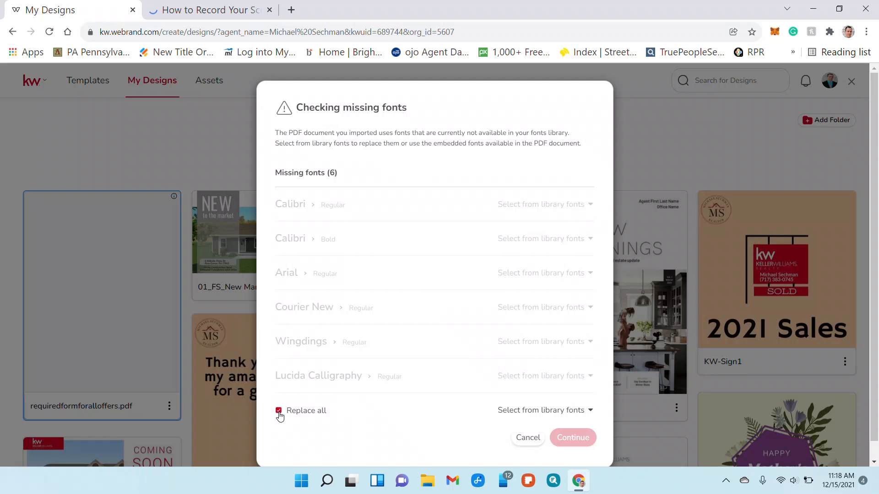
left_click(536, 412)
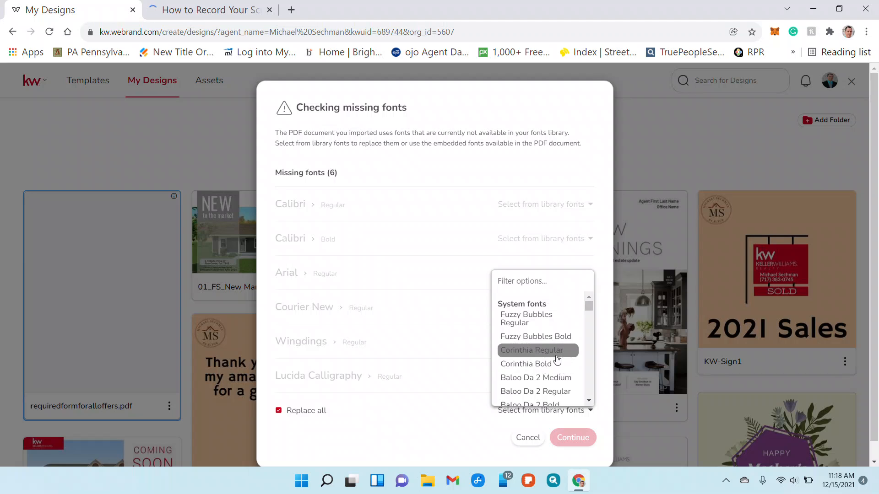
scroll(557, 360, "down", 4)
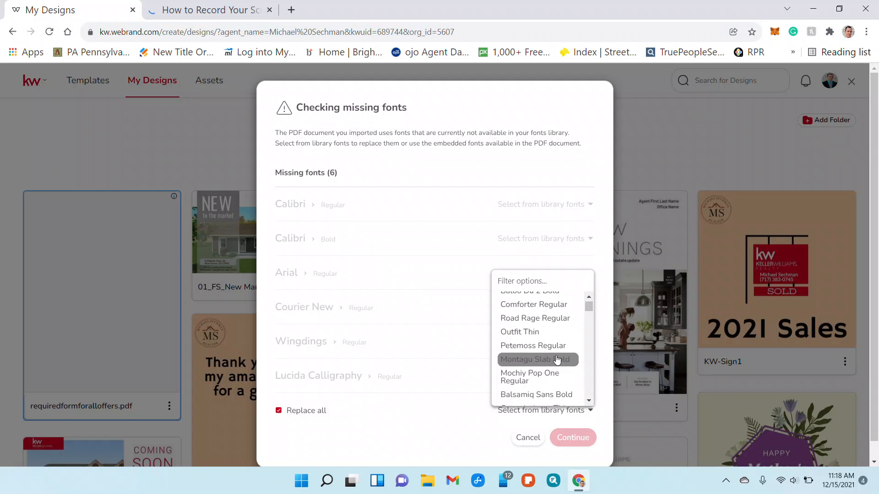
scroll(557, 360, "up", 4)
left_click(569, 287)
type("o")
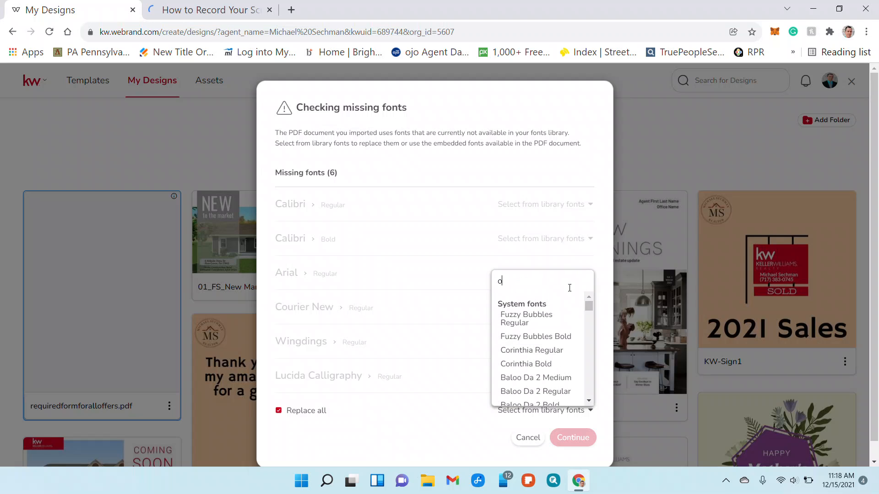
type("pen sans")
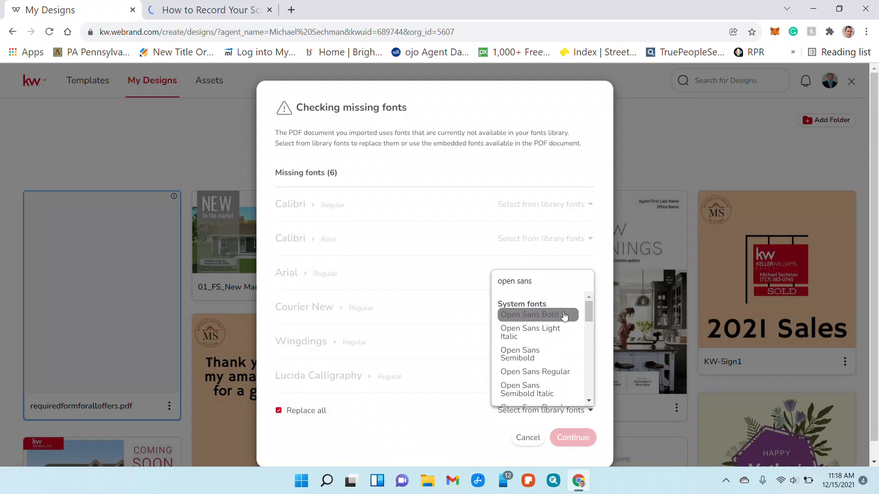
key("BackSpace")
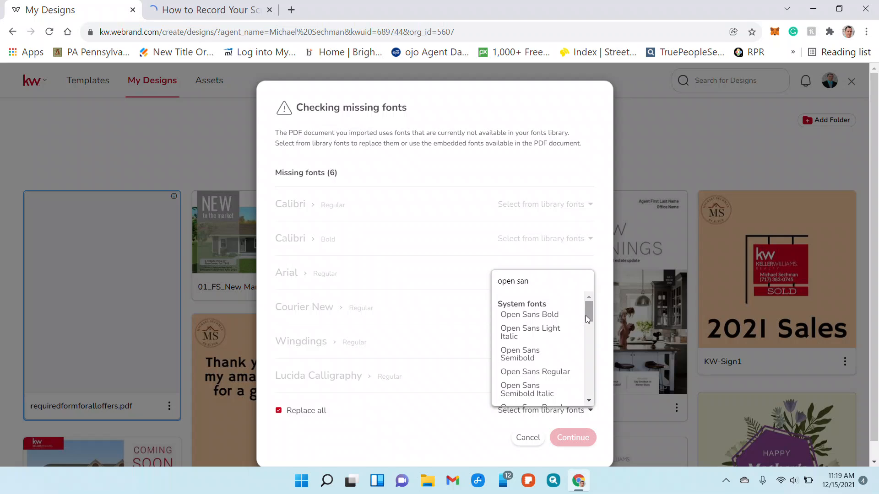
left_click(567, 373)
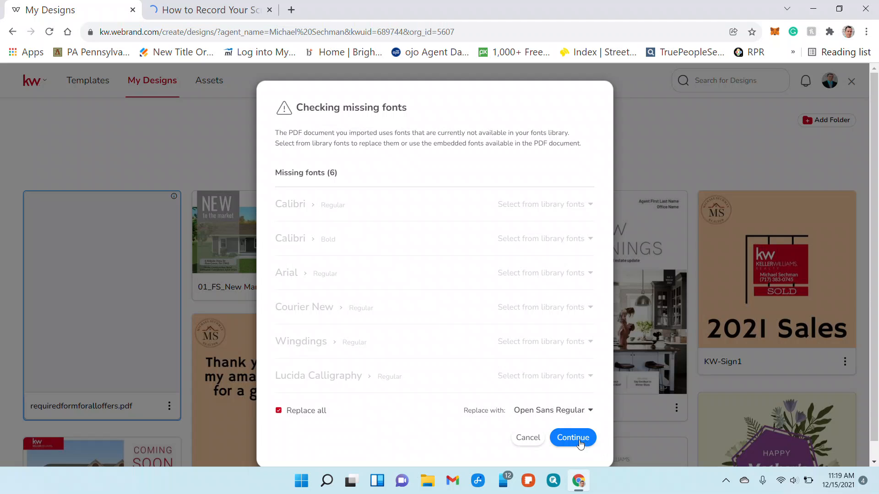
left_click(577, 440)
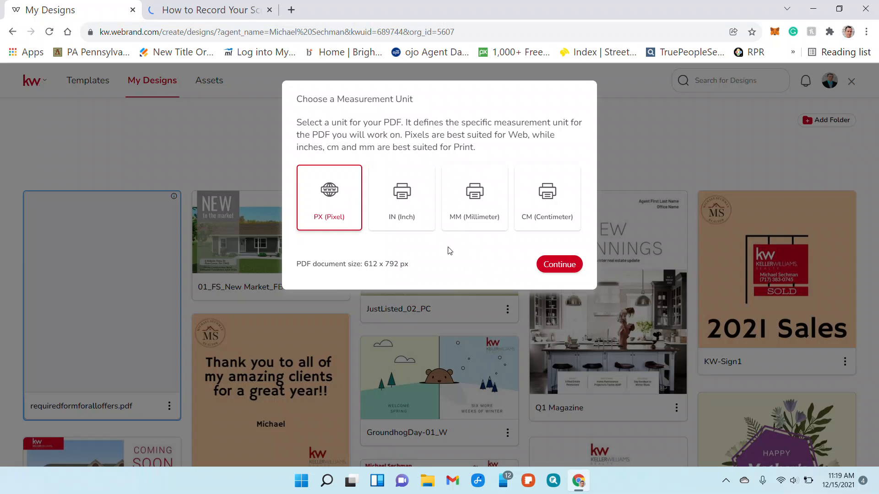
Choose inches as the PDF's measurement unit and load it in the editor
left_click(407, 211)
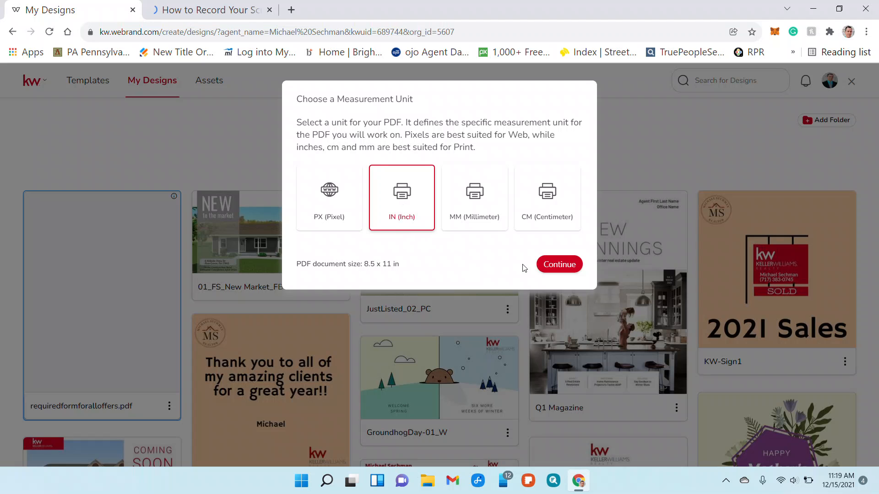
left_click(555, 266)
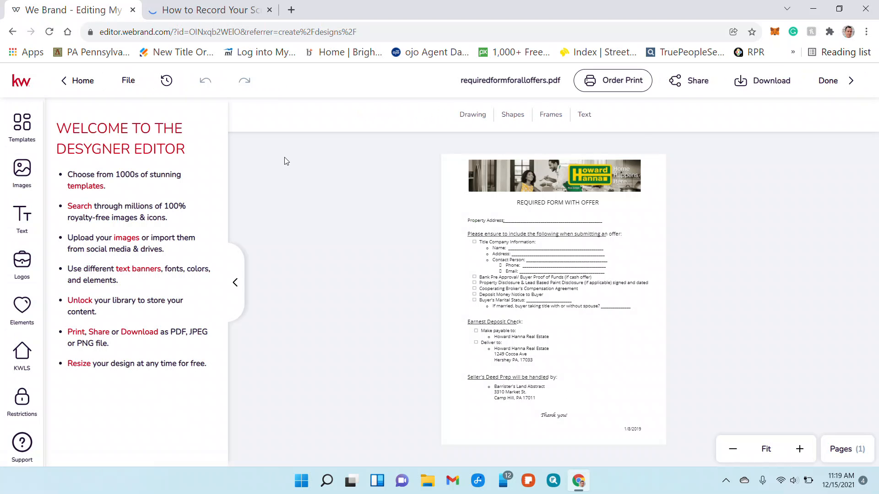
Examine the imported form's banner, text and checklist sections up close to check how the PDF was converted
left_click(235, 284)
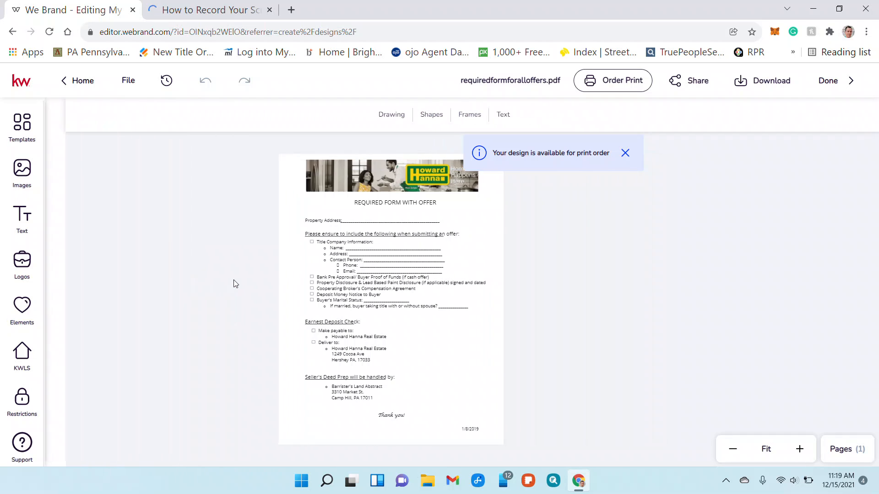
left_click(800, 450)
left_click(800, 449)
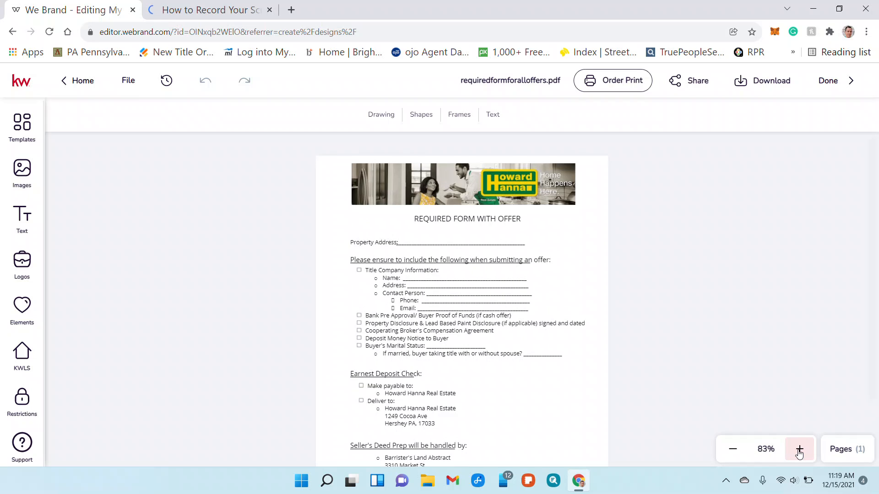
left_click(800, 450)
left_click(799, 449)
left_click(799, 450)
left_click(799, 449)
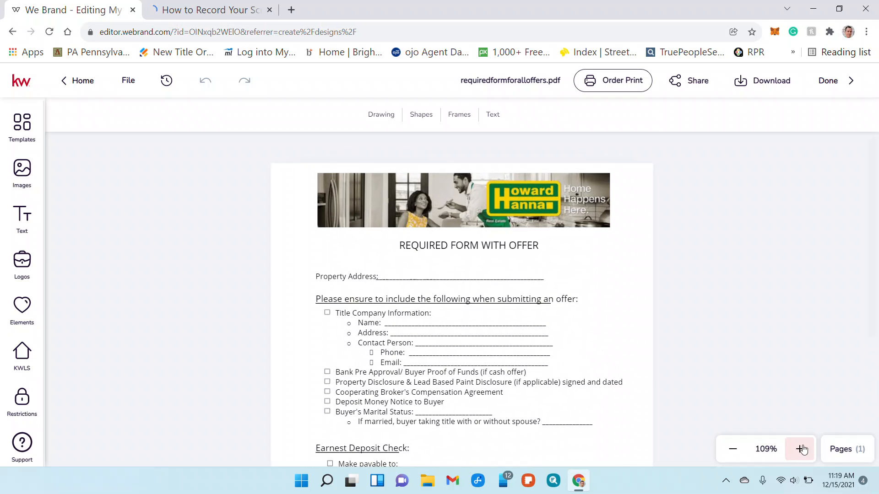
scroll(634, 327, "down", 2)
scroll(634, 331, "down", 3)
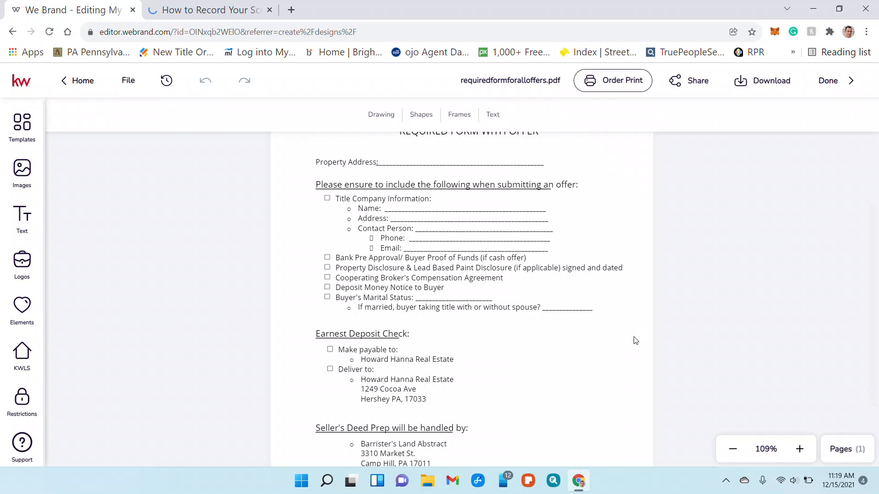
scroll(636, 340, "up", 6)
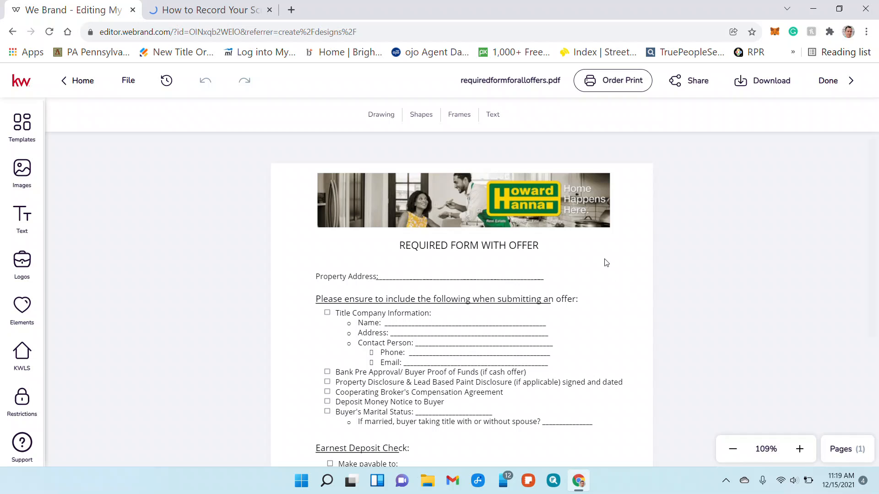
Replace the Howard Hanna banner image above the form title with the imported photo of the grey single-storey house
left_click(569, 209)
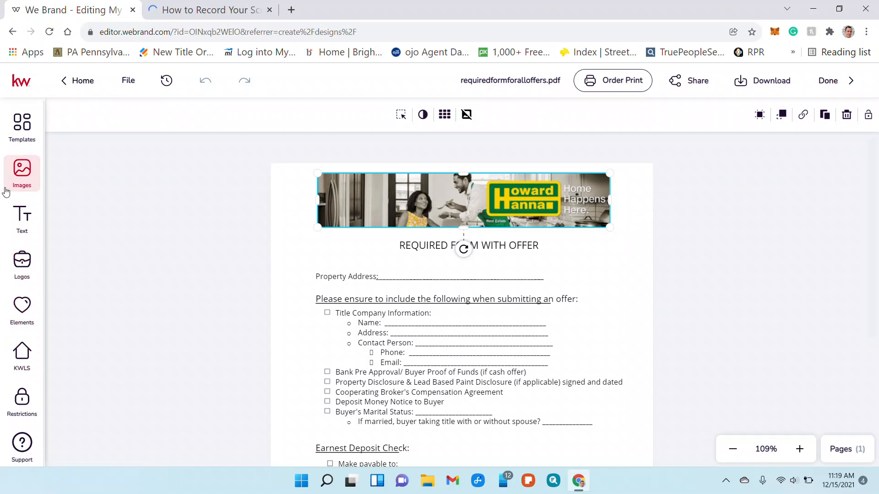
left_click(36, 180)
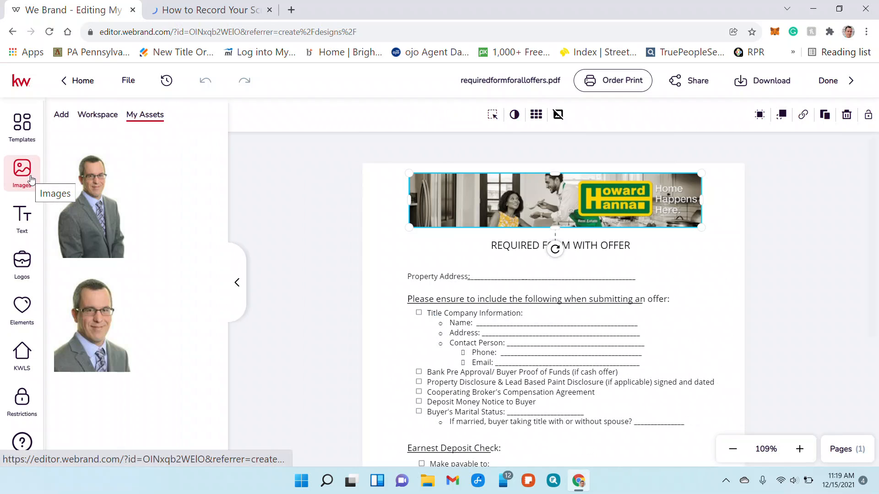
left_click(60, 114)
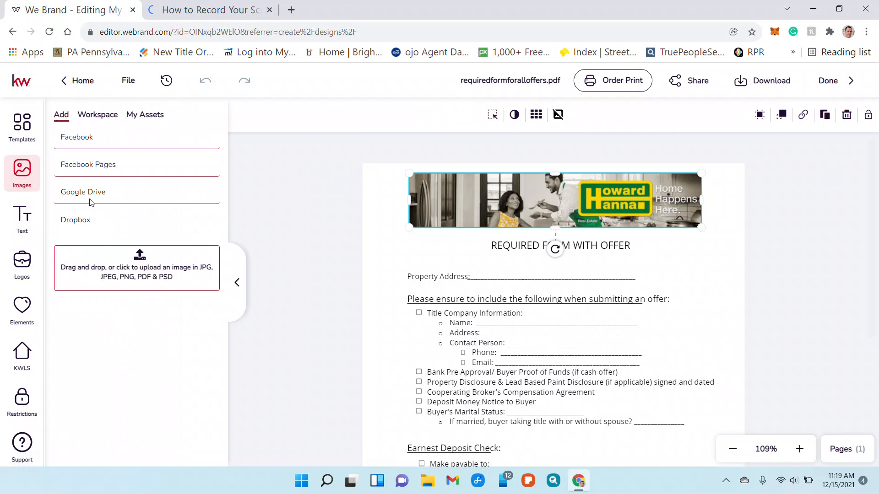
scroll(165, 338, "down", 5)
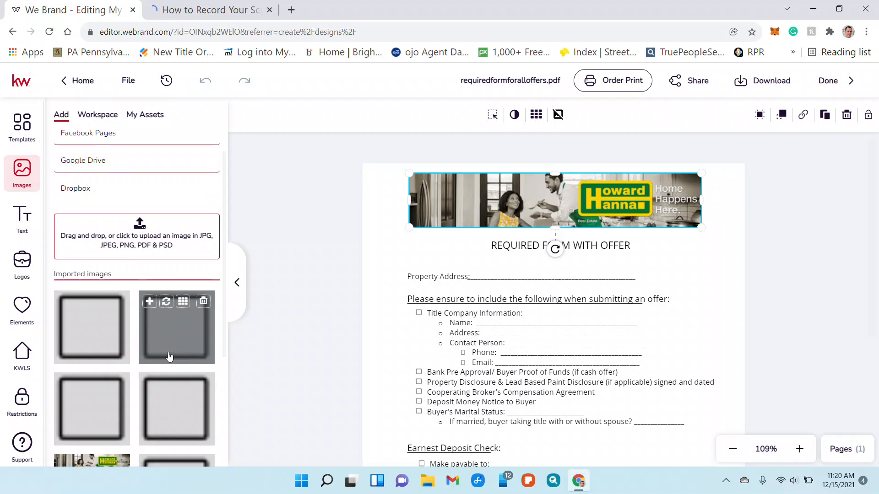
scroll(183, 380, "down", 1)
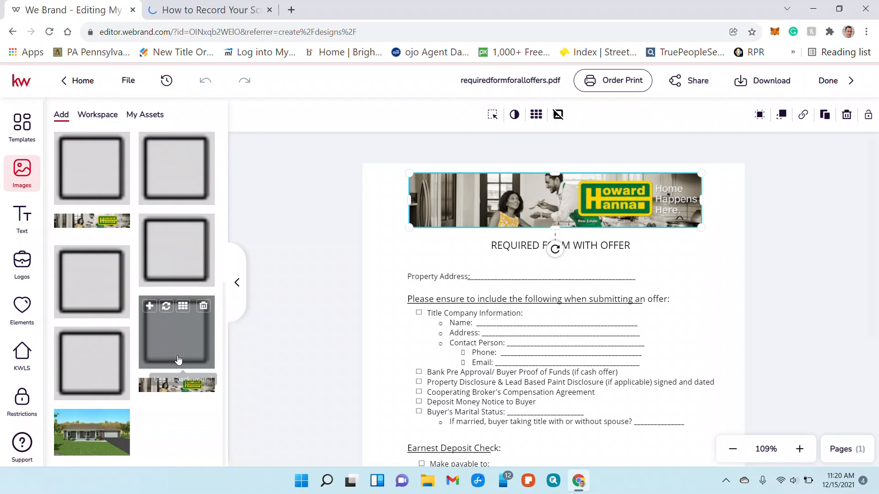
scroll(183, 394, "down", 2)
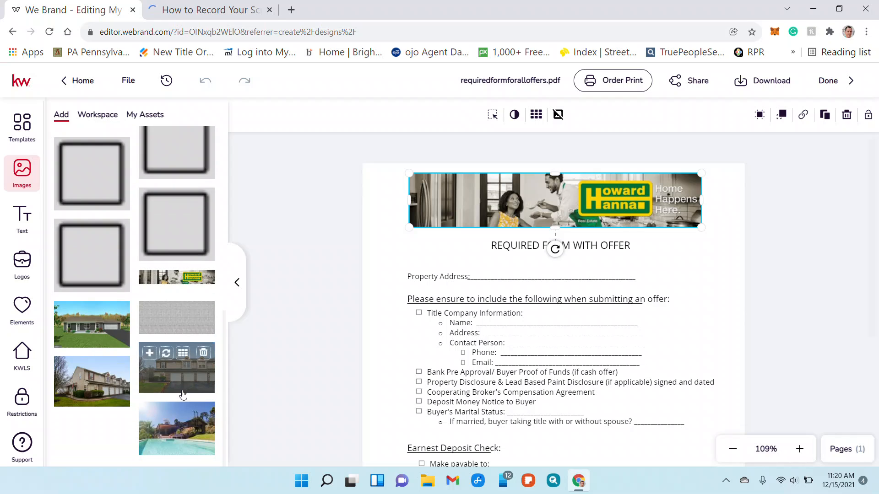
mouse_move(112, 331)
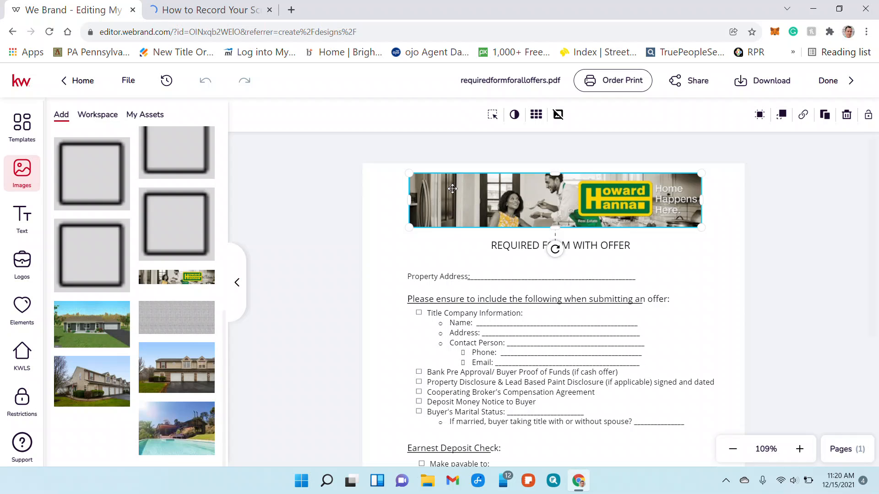
mouse_move(84, 326)
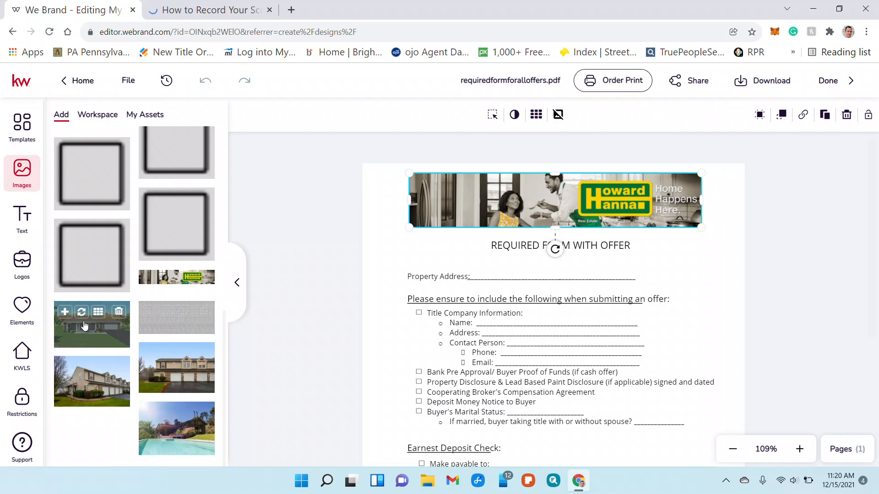
left_click(82, 314)
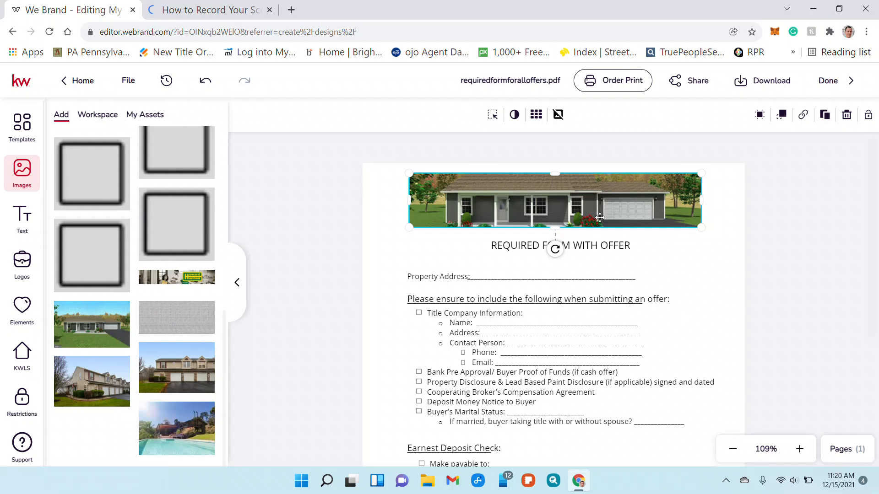
Replace the company name under "Make payable to" in the Earnest Deposit Check section with Keller Williams Realty and save the change
left_click(704, 251)
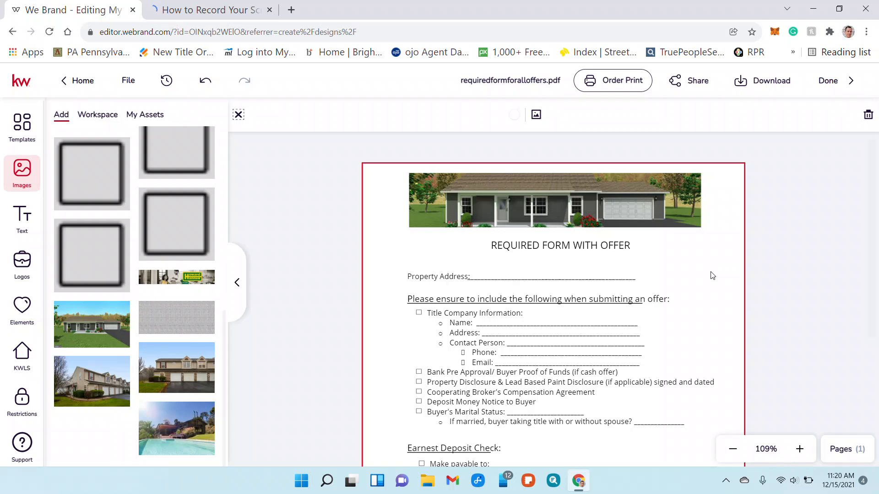
scroll(712, 275, "down", 5)
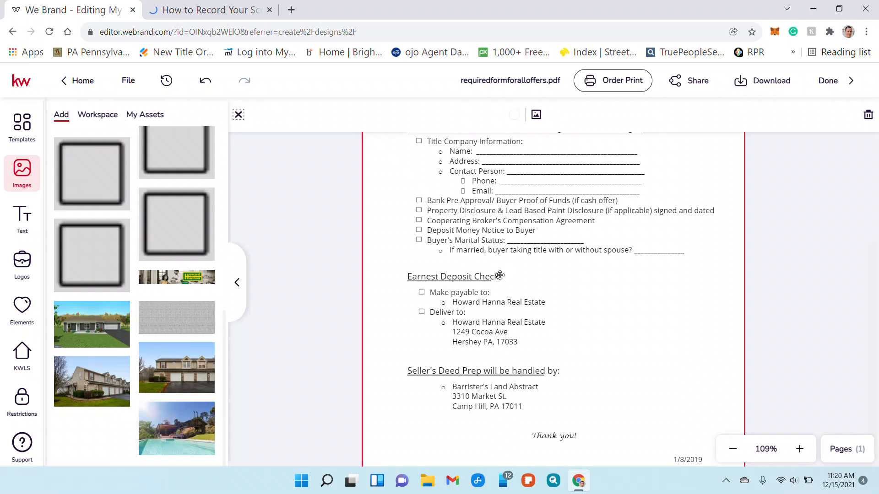
left_click(502, 306)
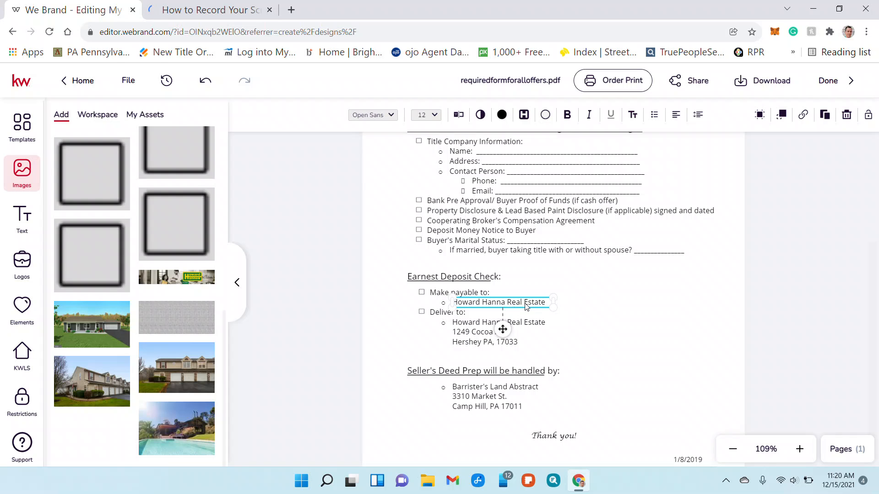
left_click(459, 115)
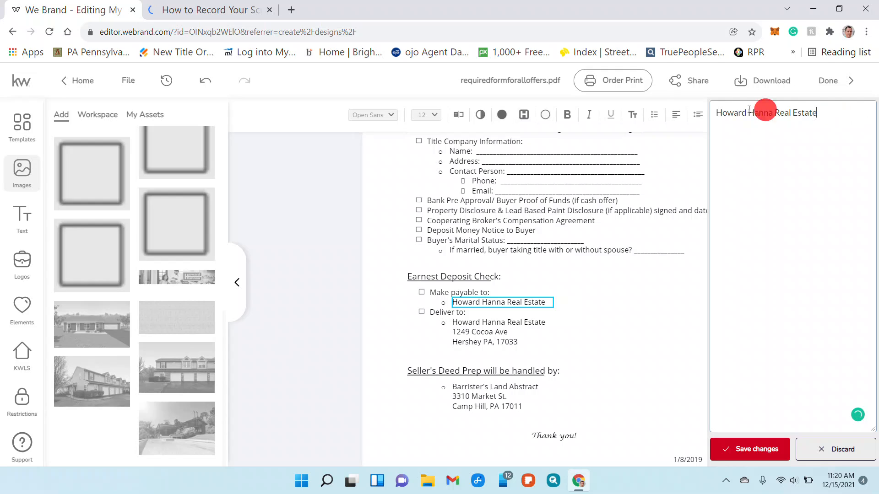
key("ctrl+a")
type("Keller Wi")
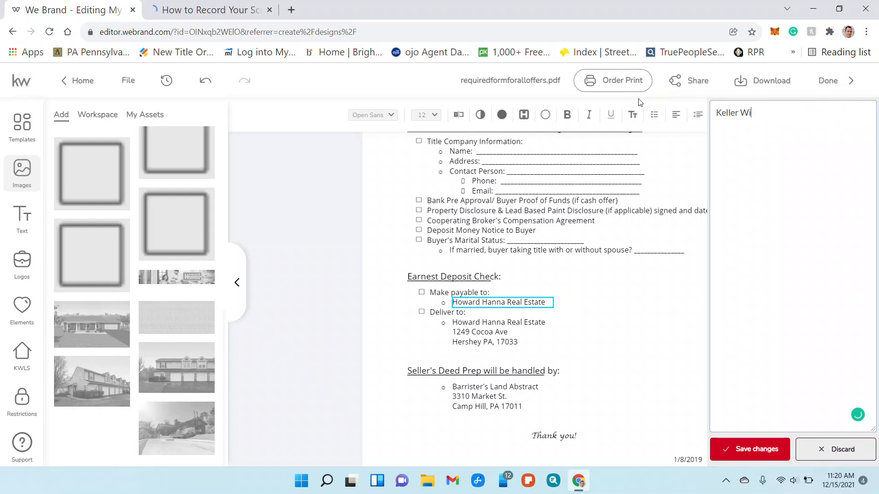
type("lliams Realty")
left_click(741, 449)
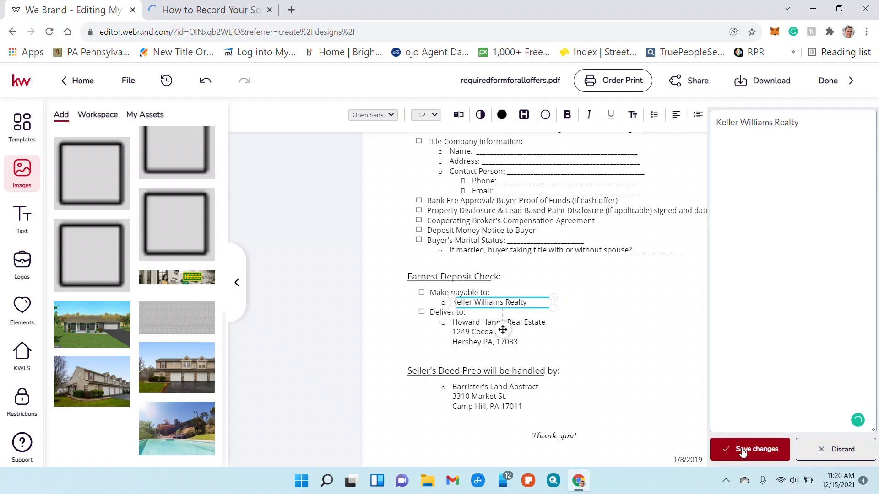
left_click(641, 360)
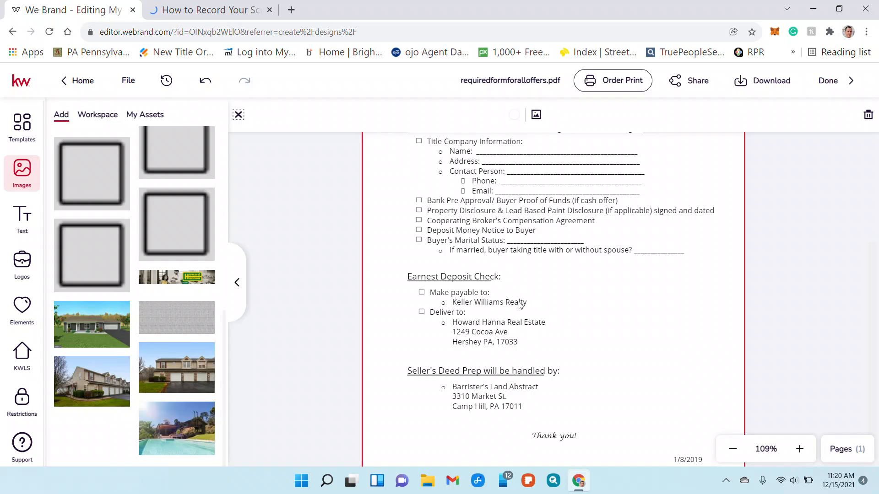
Replace the "Deliver to" text block with Keller Williams Realty and the office's postal address on separate lines, and save the change
left_click(503, 331)
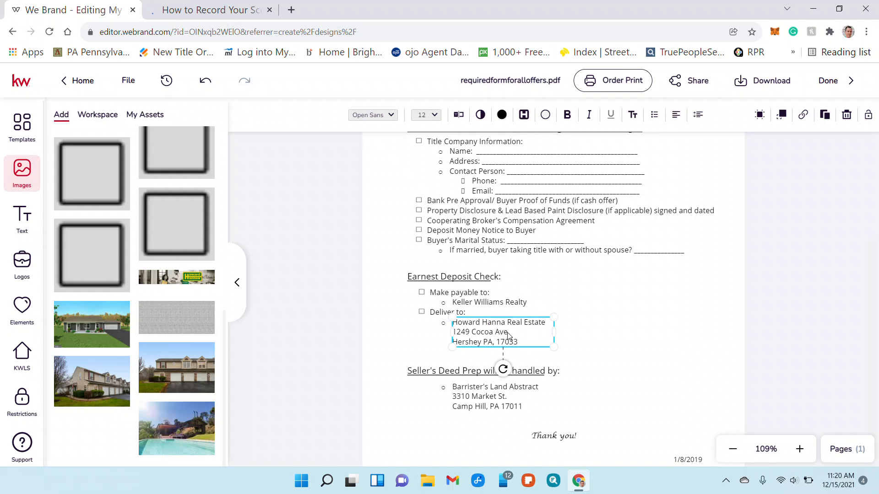
left_click(460, 116)
key("ctrl+a")
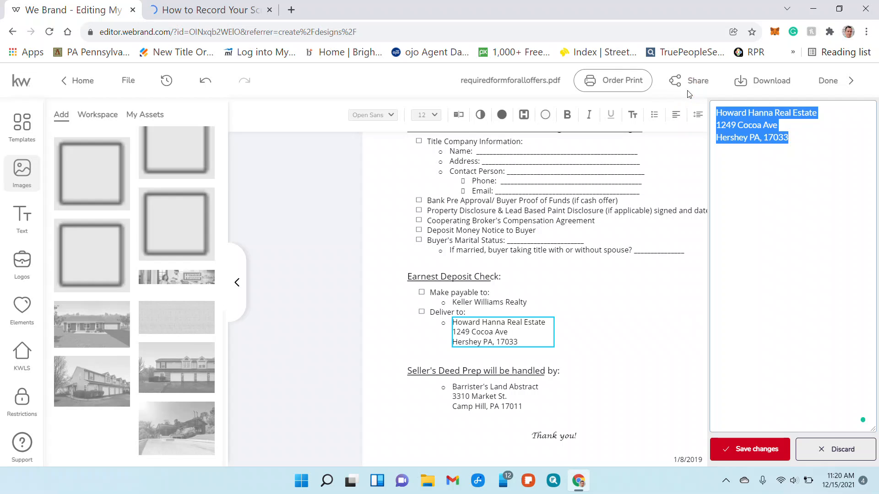
type("Keller Williams")
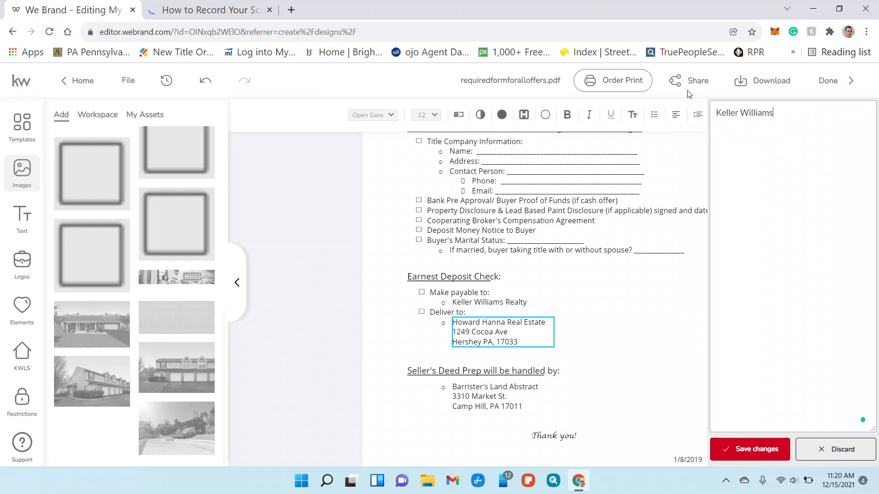
type(" Realty ")
type("530 N L")
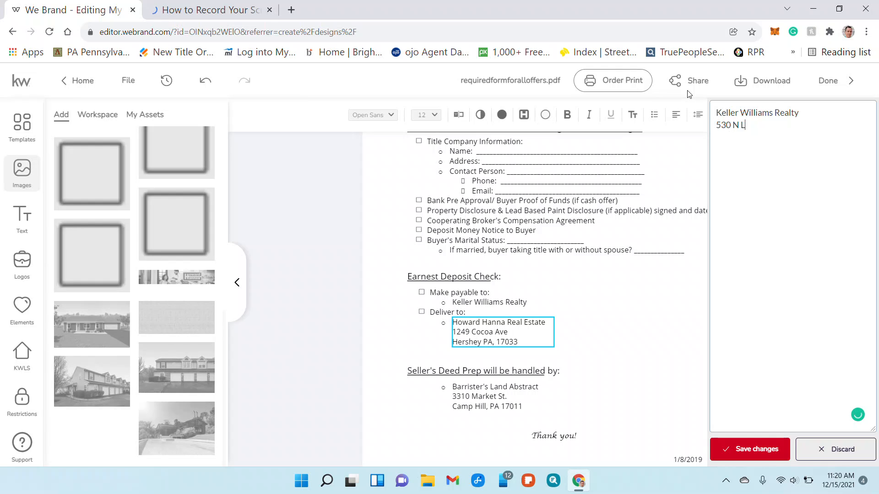
type("ockwillow Ave H")
type("arrisburg, PA")
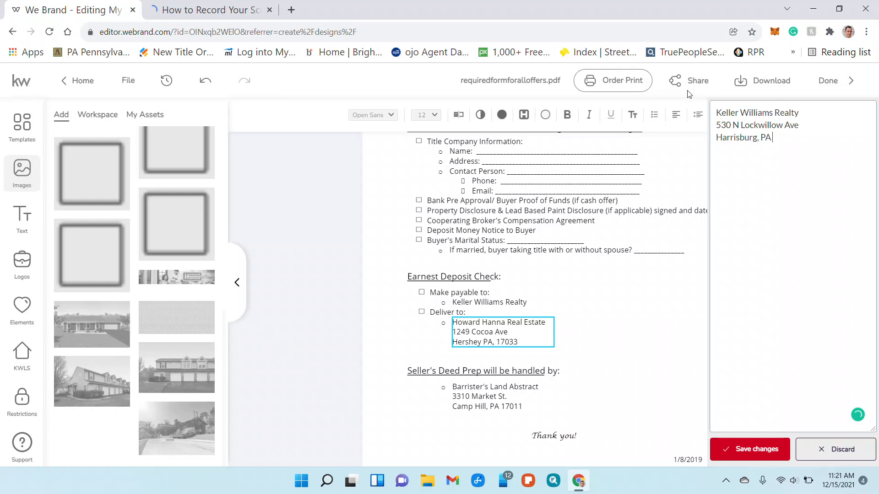
type(" 17112")
left_click(750, 451)
Replace the company and address under "Seller's Deed Prep will be handled by" with Simple Home Settlements and save the change
left_click(473, 402)
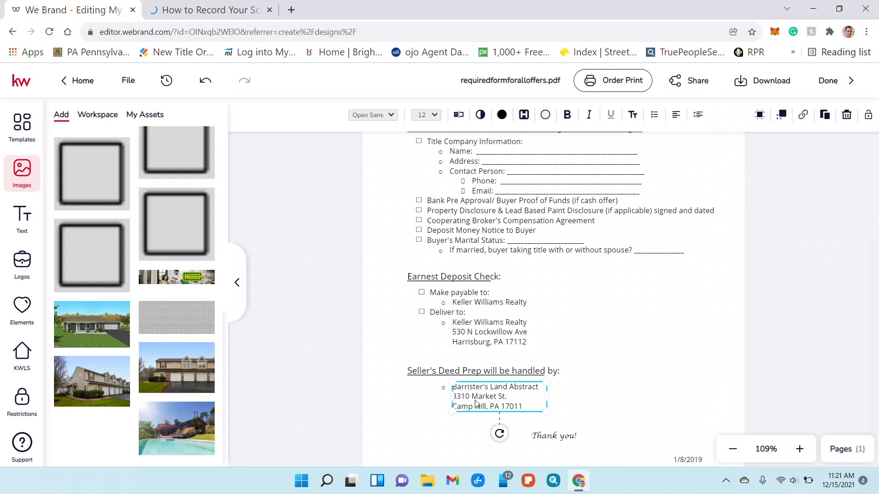
left_click(458, 114)
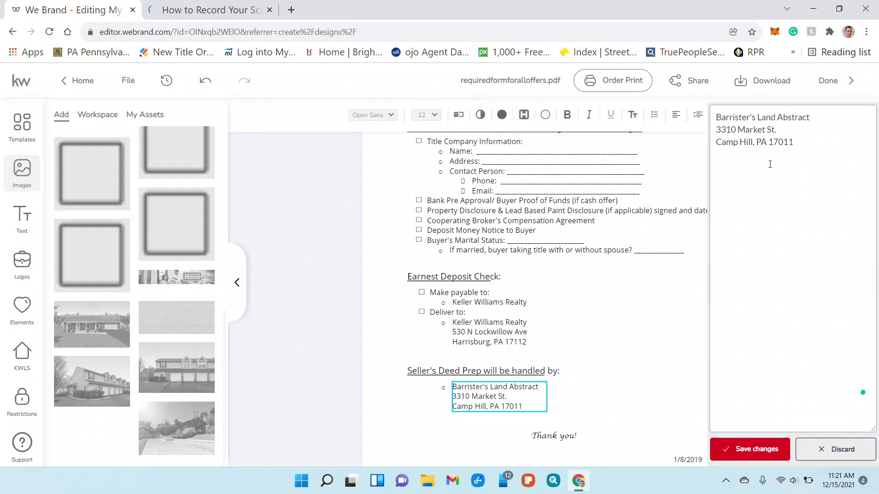
left_click(793, 136)
key("ctrl+a")
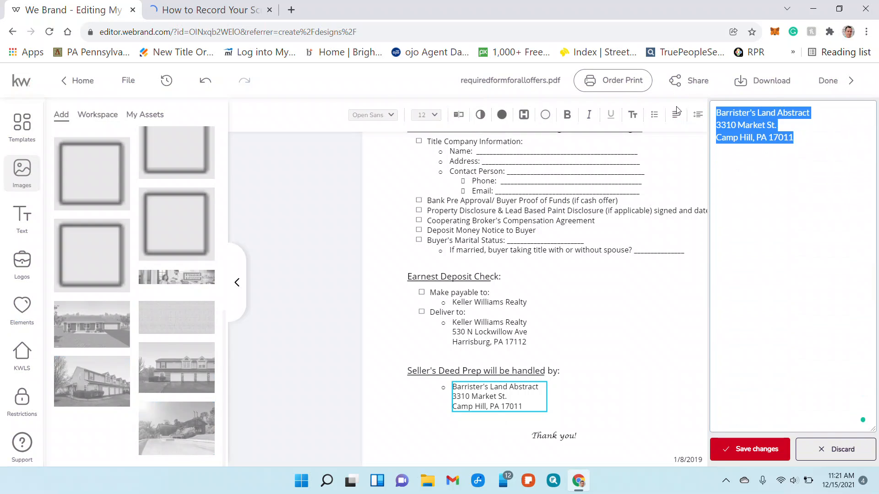
type("Simple")
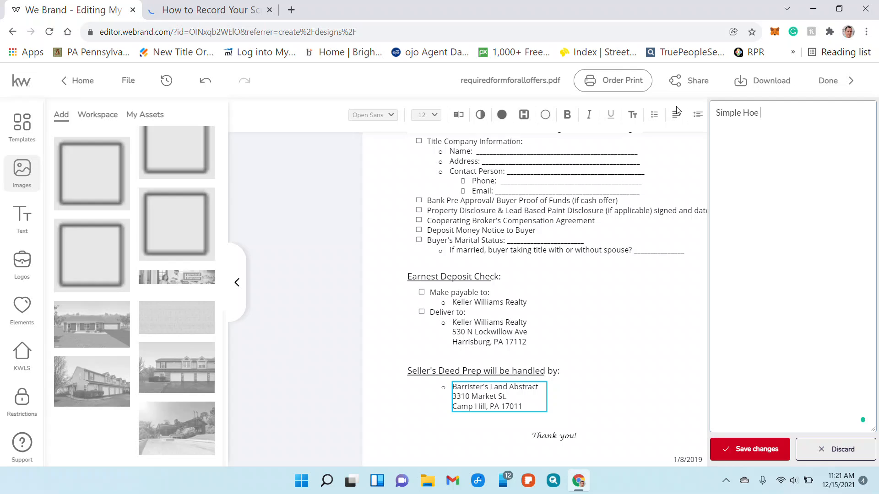
type(" Home Settlements")
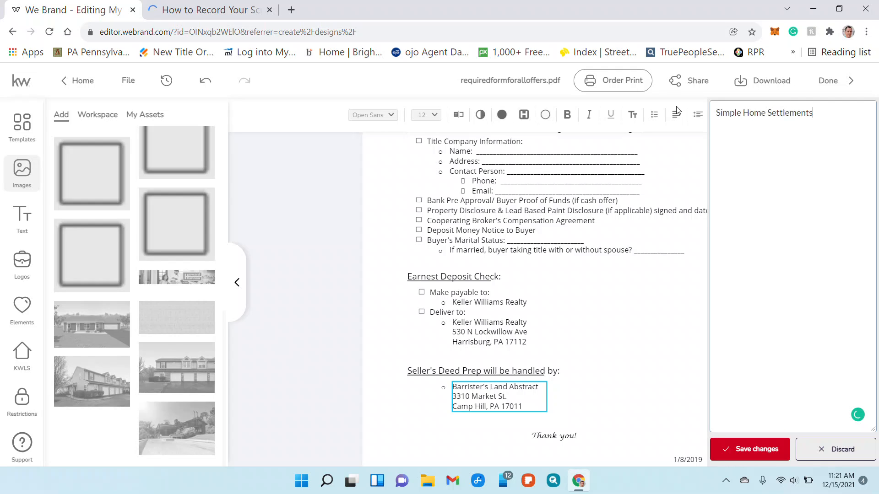
left_click(750, 450)
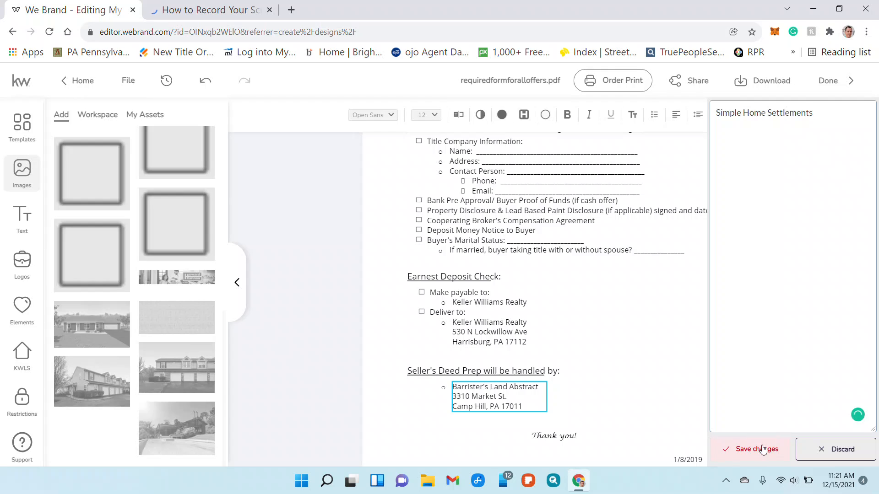
left_click(653, 360)
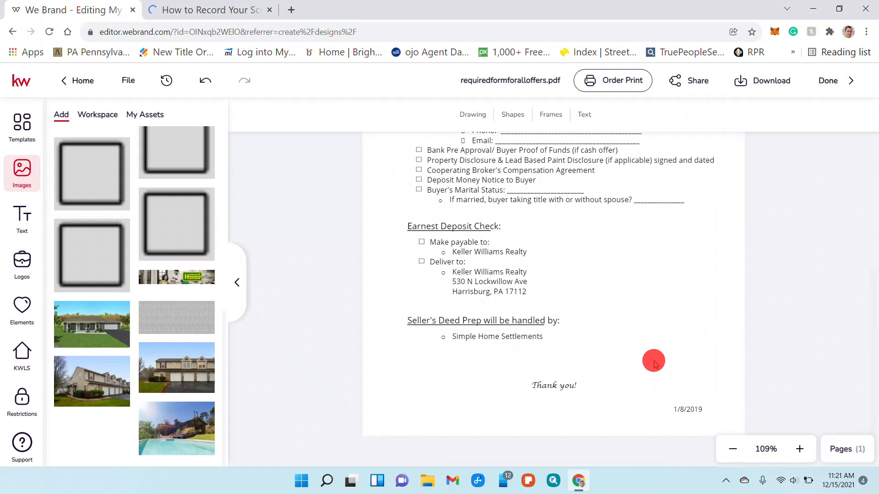
Review the rebranded form from banner to date, checking the Title Company Information text blocks and the text elements available to add
scroll(653, 361, "up", 4)
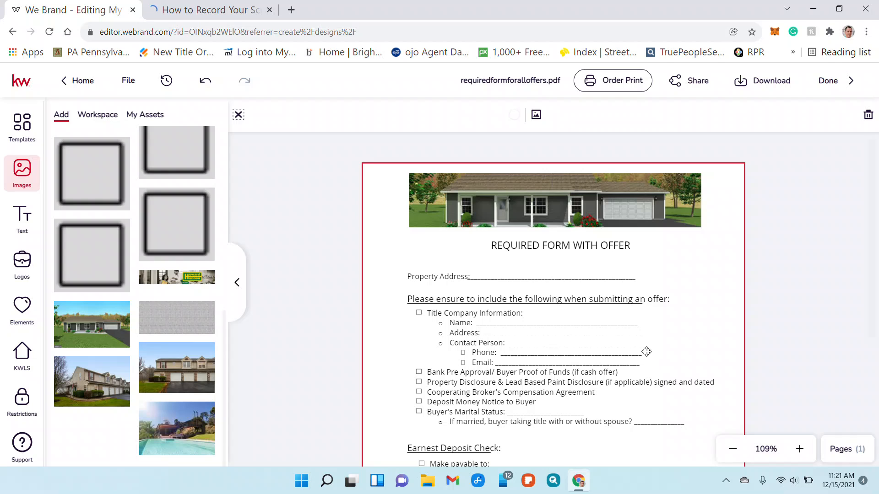
left_click(609, 298)
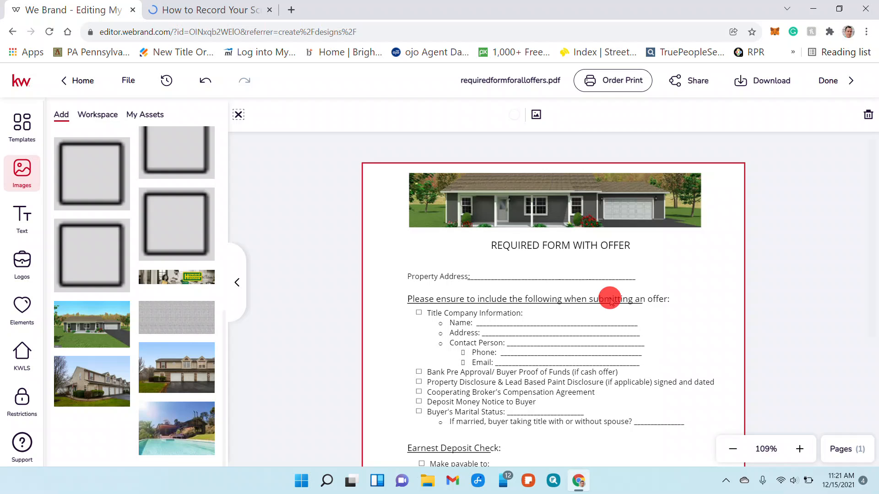
left_click(495, 316)
left_click(495, 327)
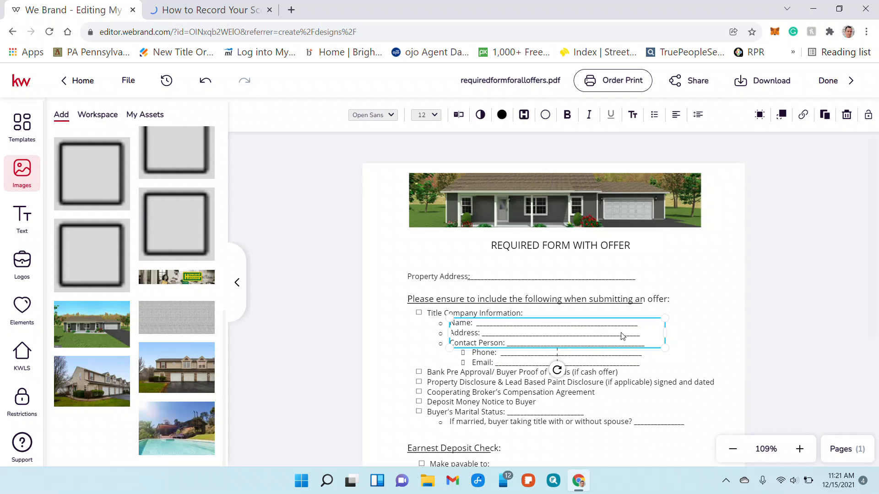
left_click(481, 362)
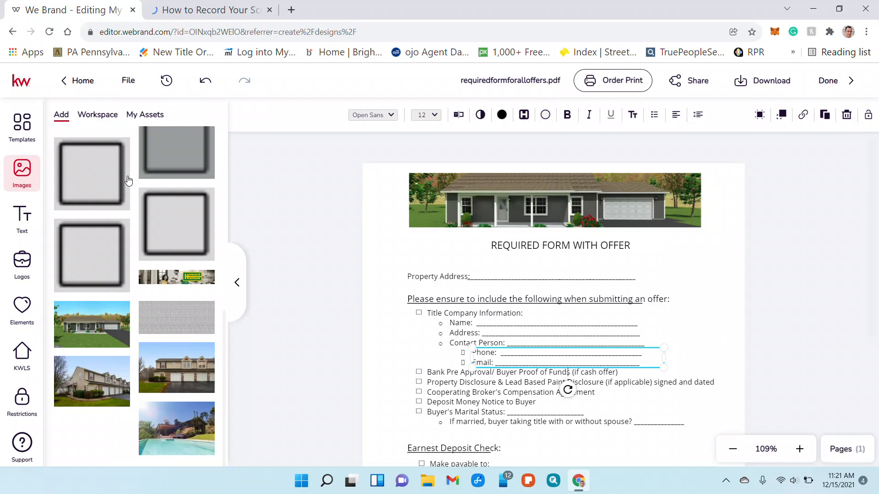
left_click(22, 218)
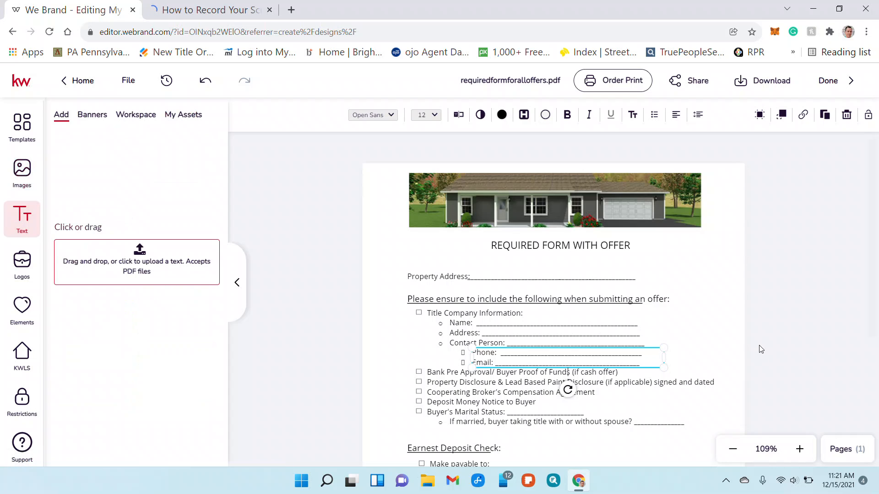
scroll(760, 349, "down", 3)
scroll(680, 351, "down", 2)
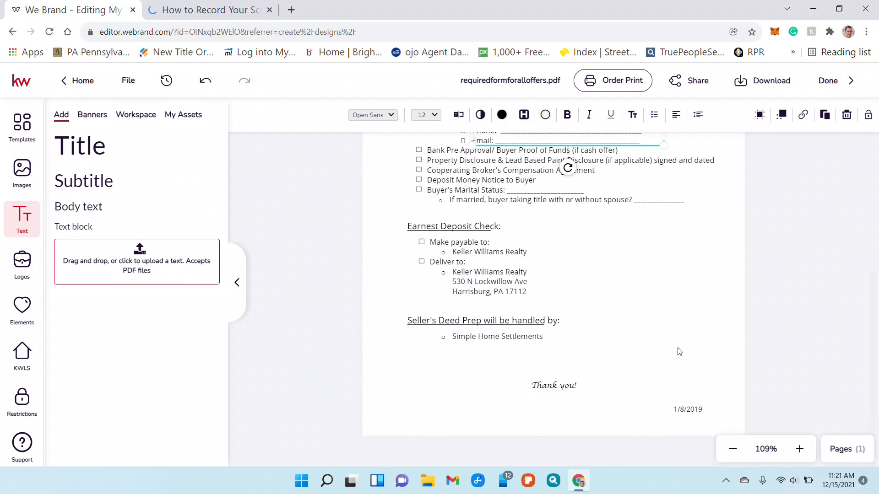
scroll(679, 352, "up", 5)
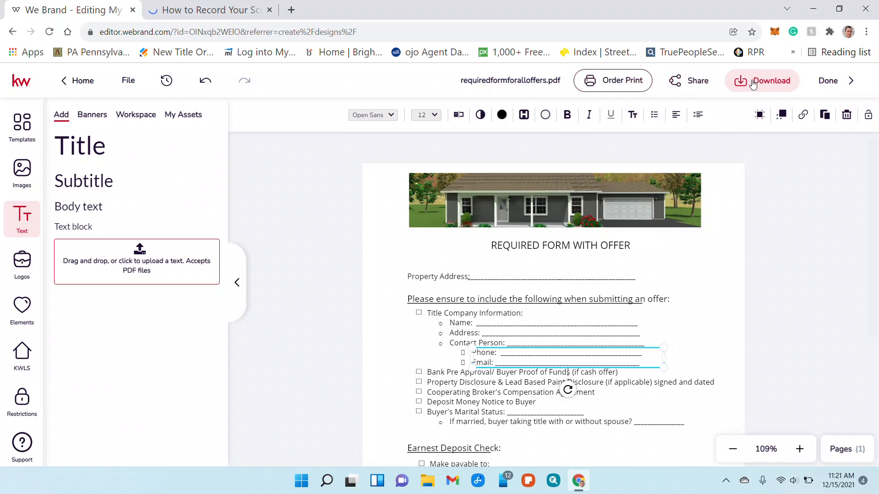
Look over the download file type and page options without downloading, and collapse the side panel to view the finished form
left_click(767, 86)
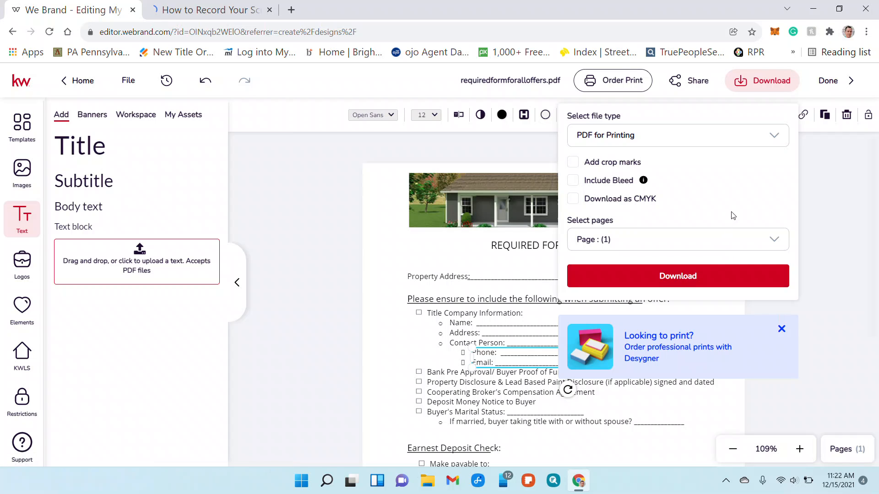
left_click(872, 209)
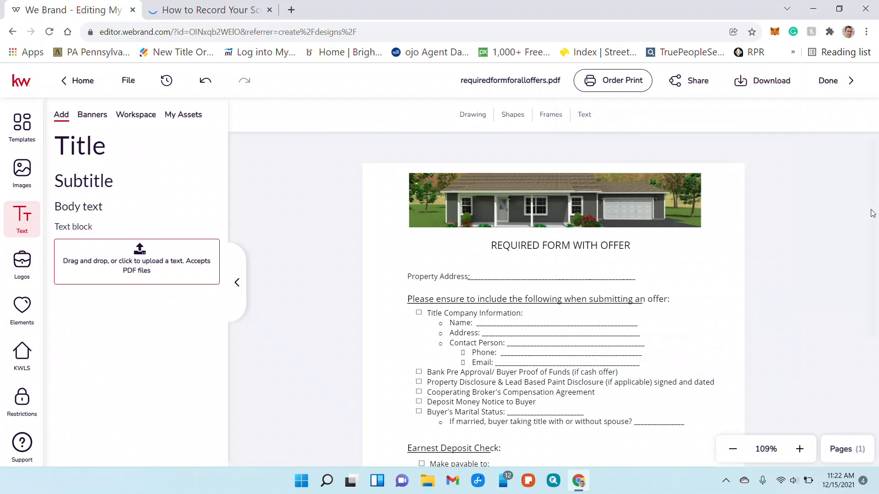
scroll(702, 353, "down", 5)
scroll(703, 353, "up", 5)
left_click(240, 277)
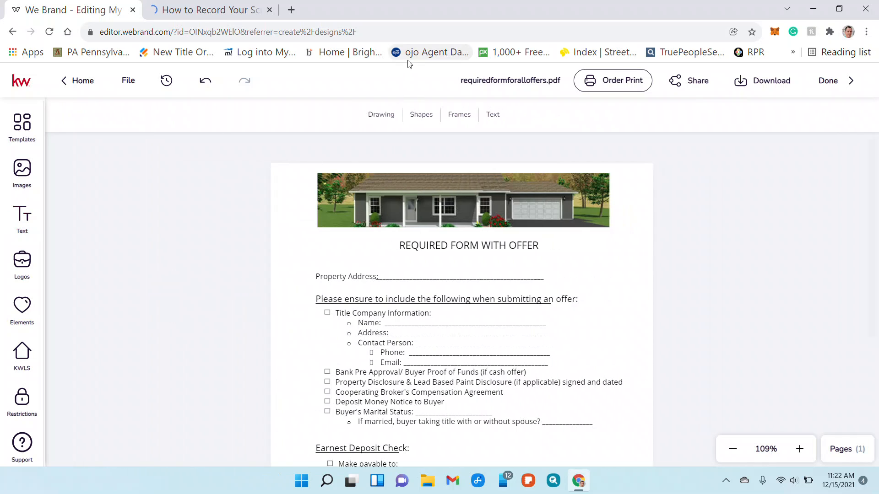